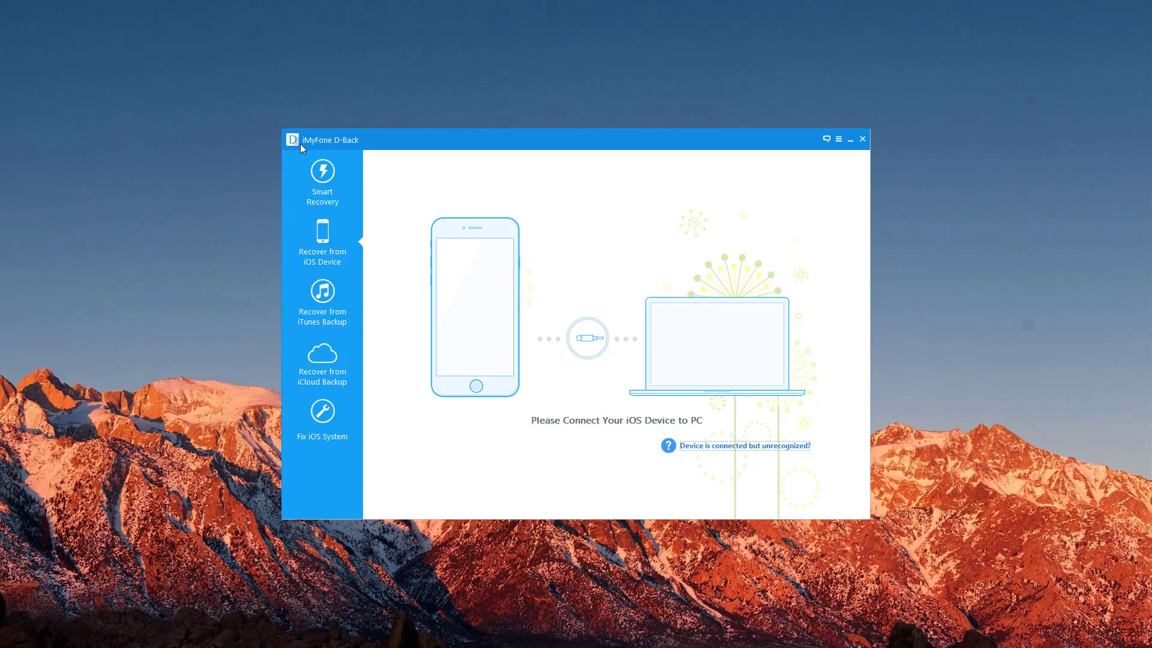
pyautogui.click(330, 200)
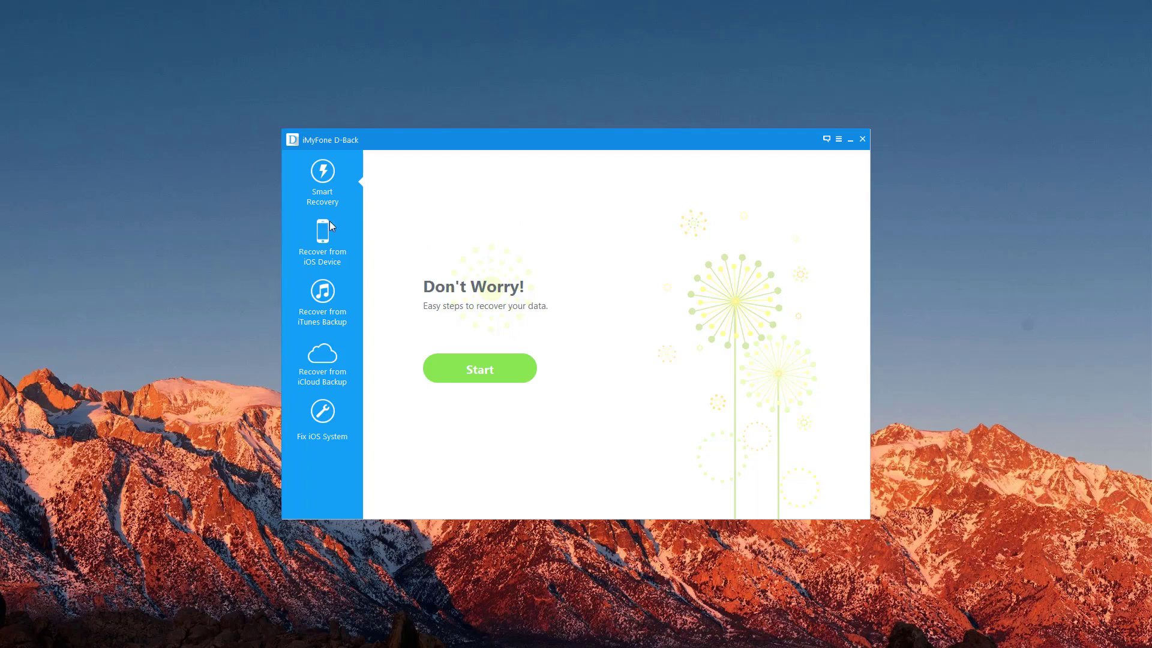
pyautogui.click(334, 256)
pyautogui.click(334, 306)
pyautogui.click(332, 363)
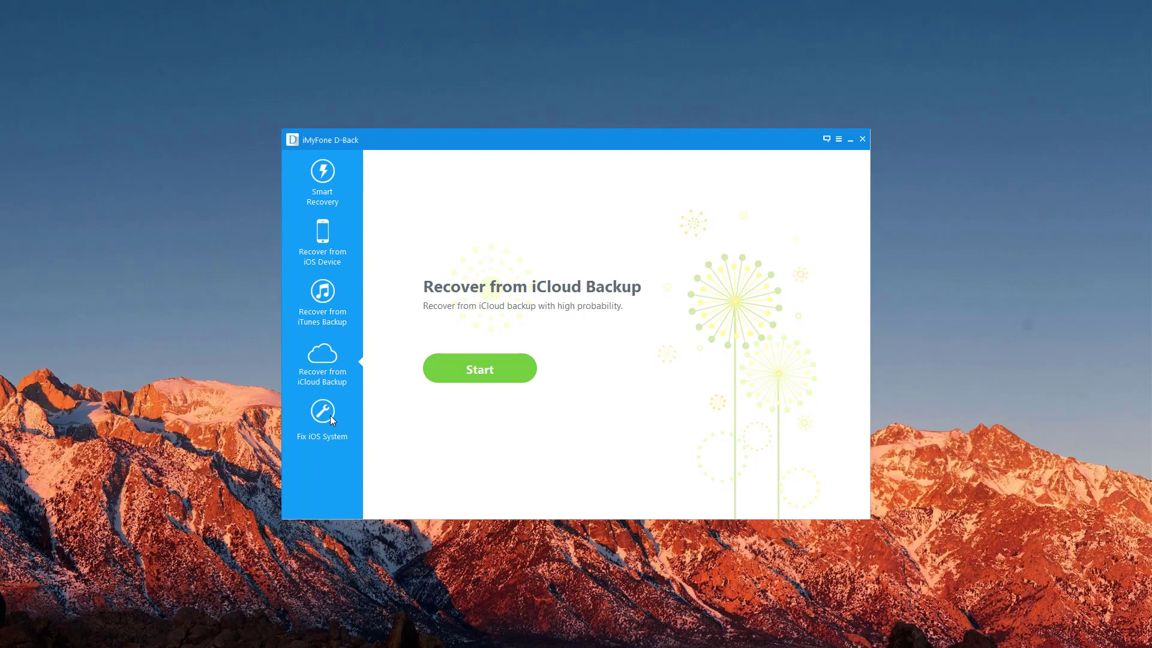
pyautogui.click(330, 418)
pyautogui.click(330, 193)
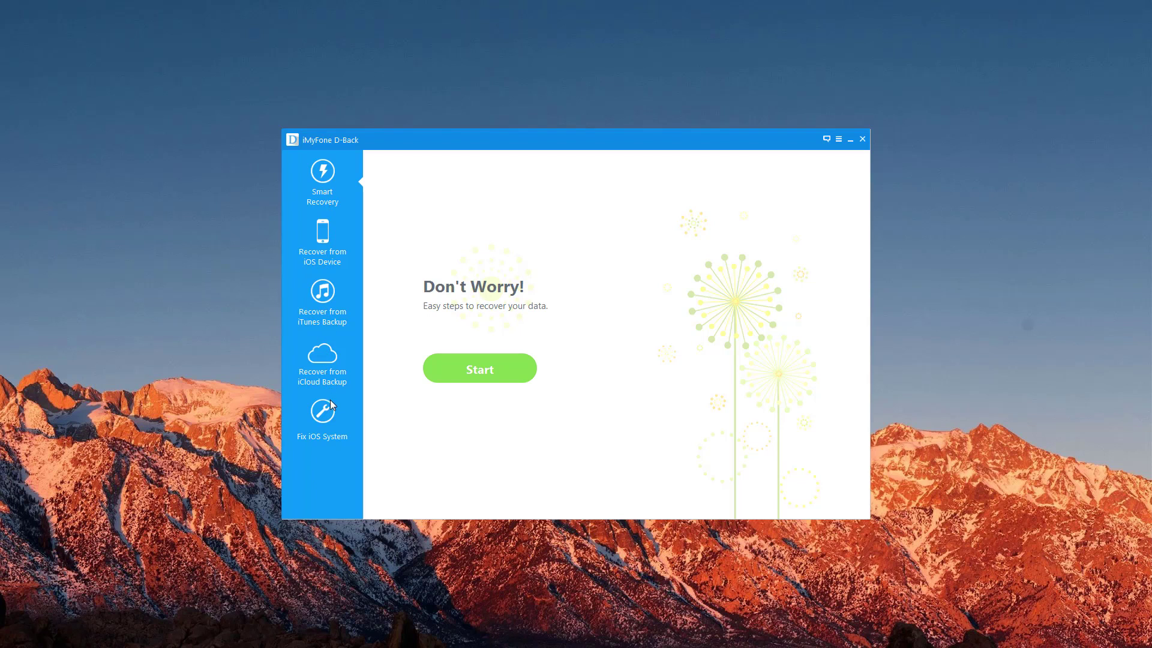
pyautogui.click(316, 432)
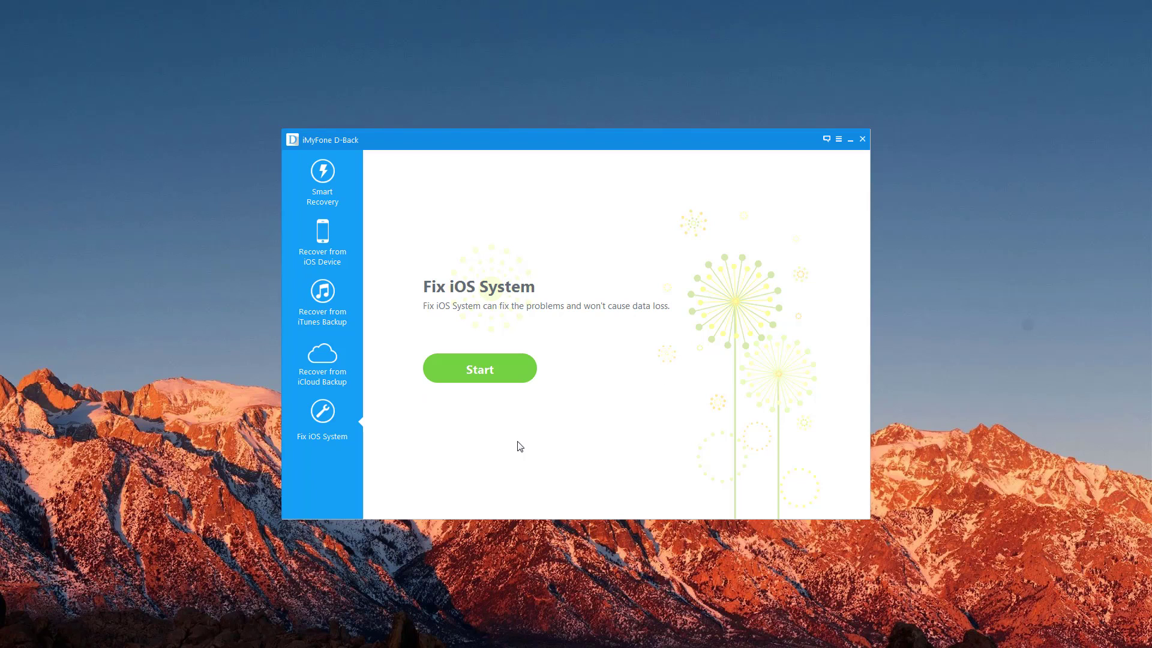
pyautogui.click(330, 192)
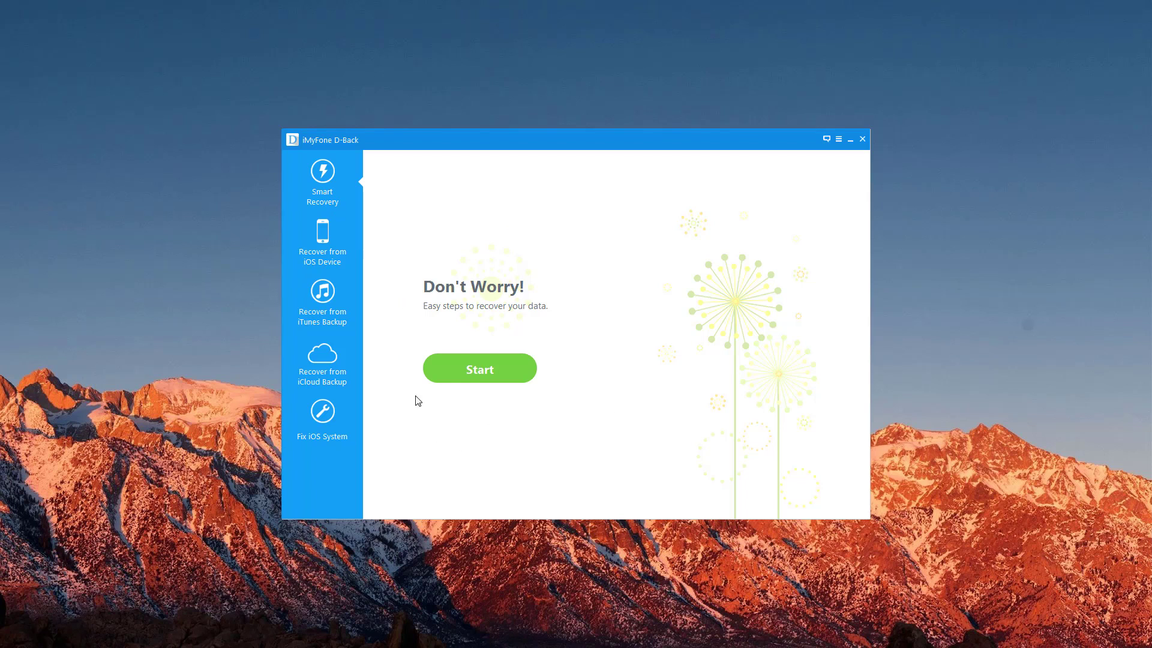
# Start guided recovery and choose 'Deleted or lost data by accident' mode
pyautogui.click(472, 372)
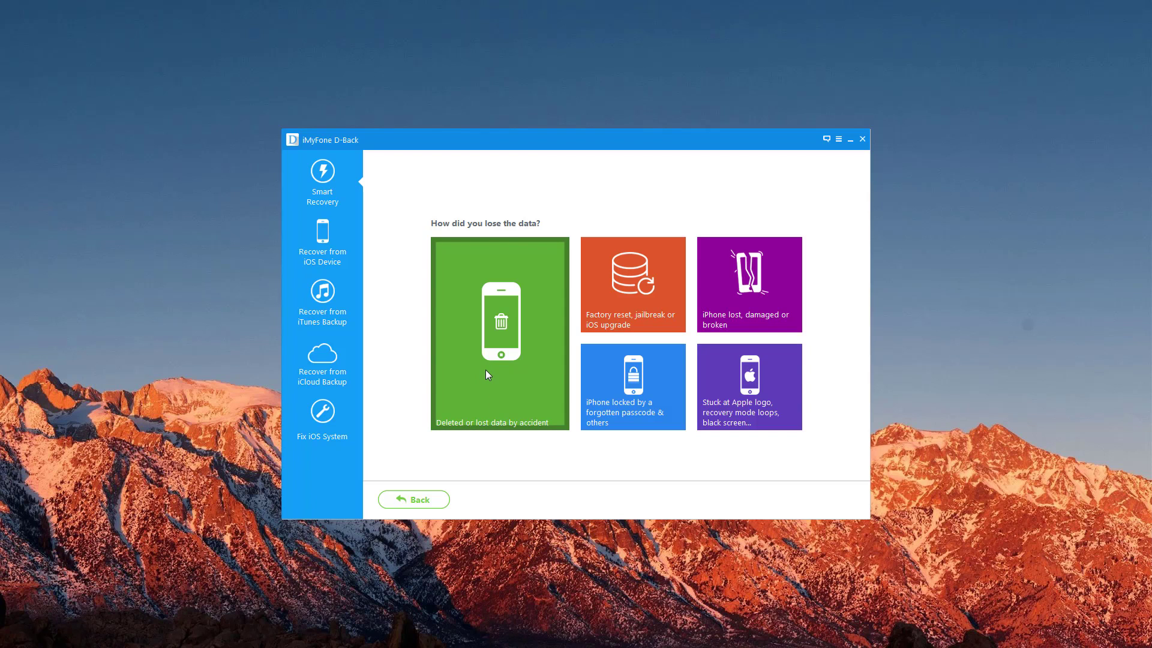
pyautogui.click(485, 394)
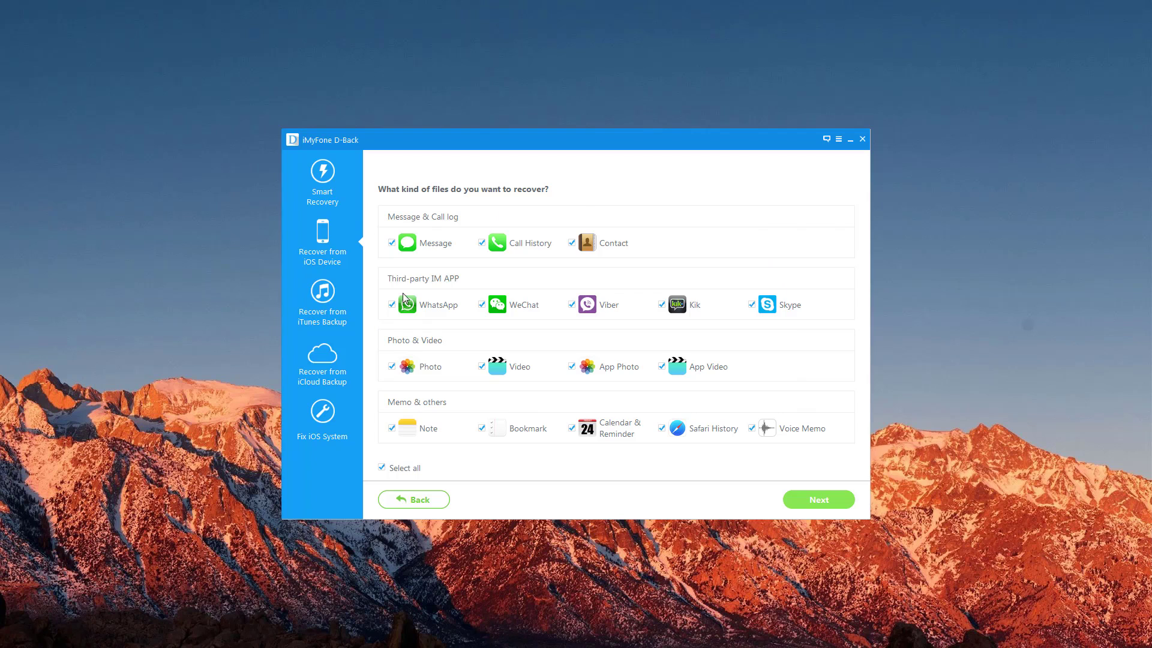
# Continue with all file types selected and view the unrecognized-device help
pyautogui.click(813, 501)
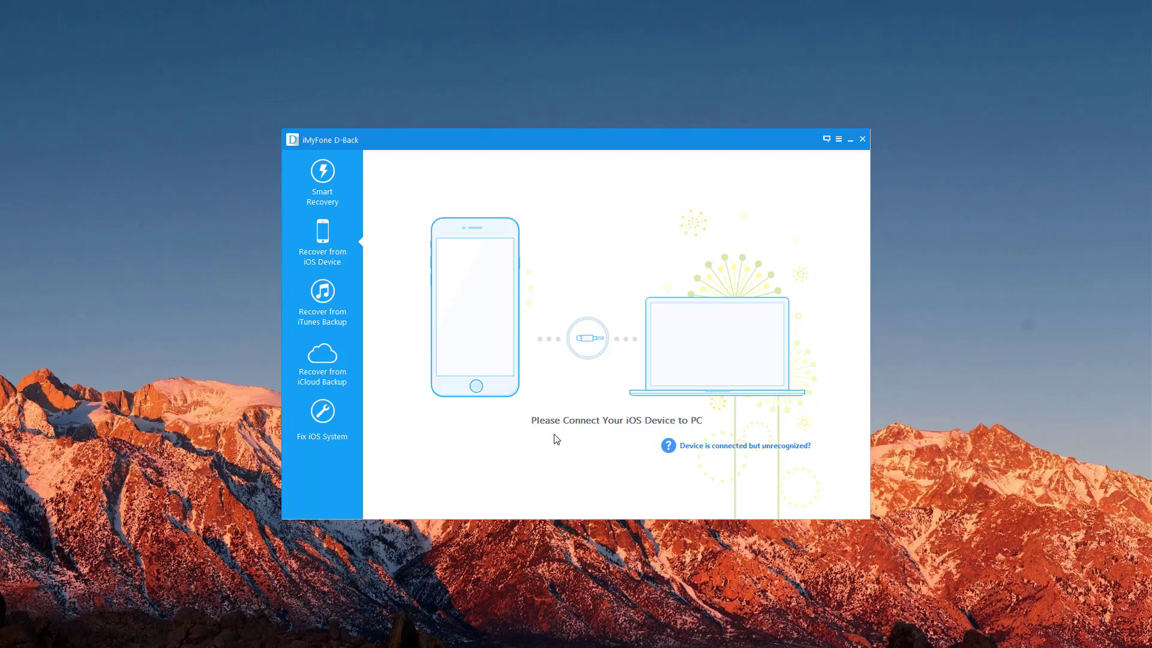
pyautogui.click(697, 450)
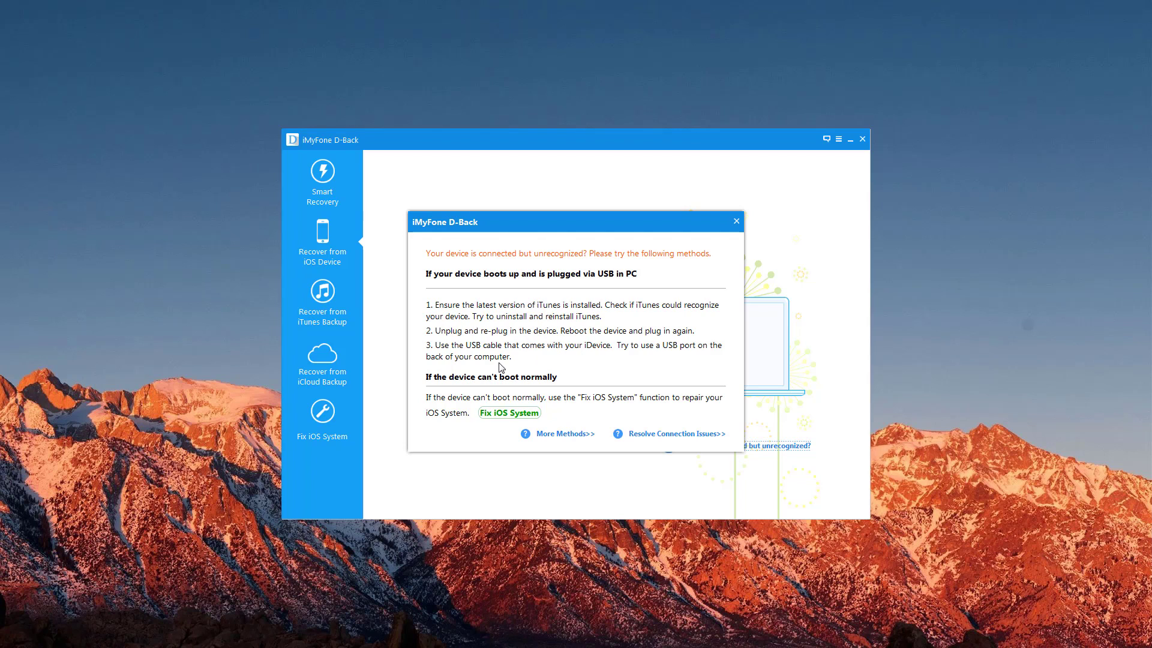
# Dismiss the unrecognized-device help, revealing the detected iPhone 6s with its Scan option
pyautogui.click(738, 222)
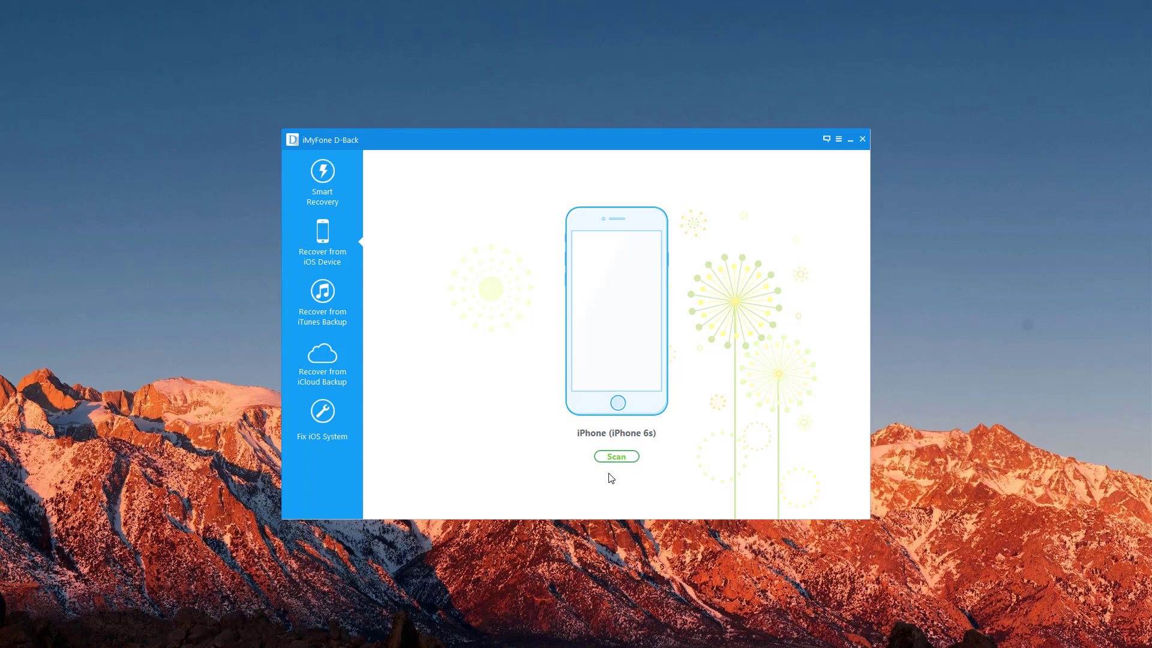
# Scan the iPhone 6s for recoverable messages and call history
pyautogui.click(617, 458)
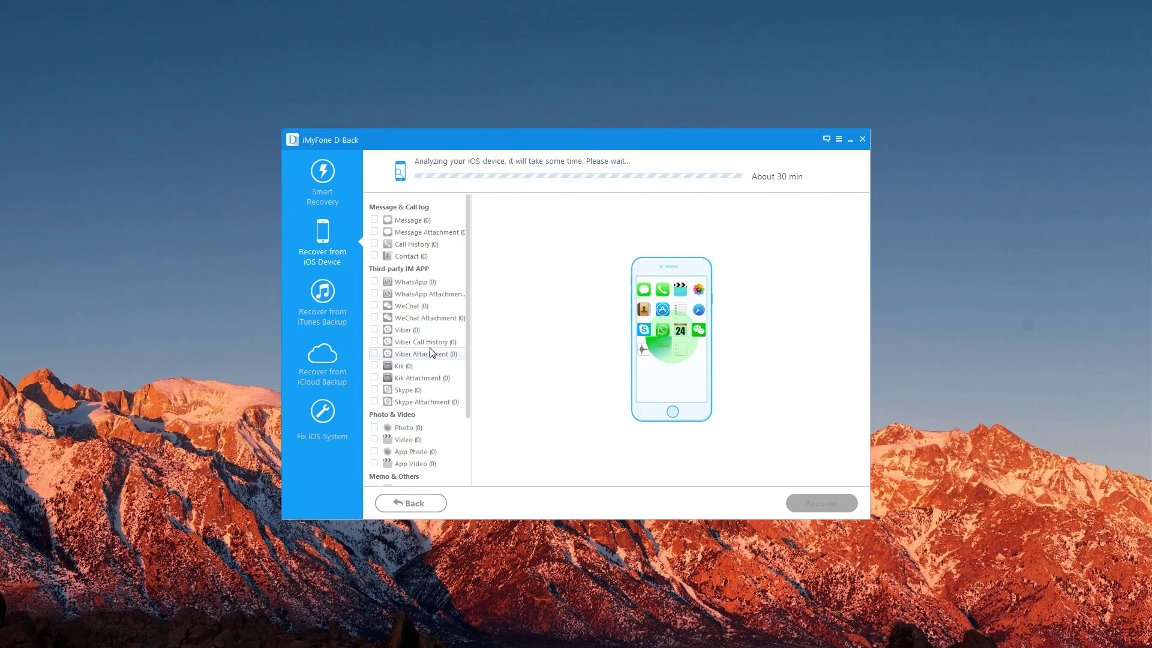
pyautogui.scroll(-3, 467, 410)
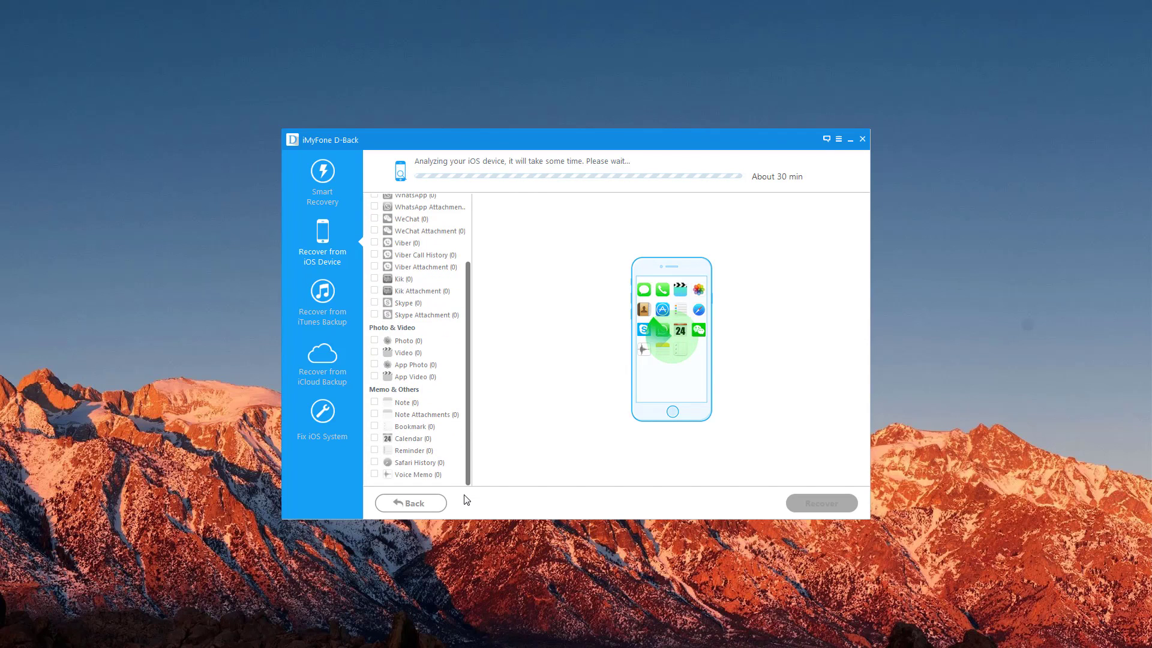
pyautogui.scroll(3, 467, 379)
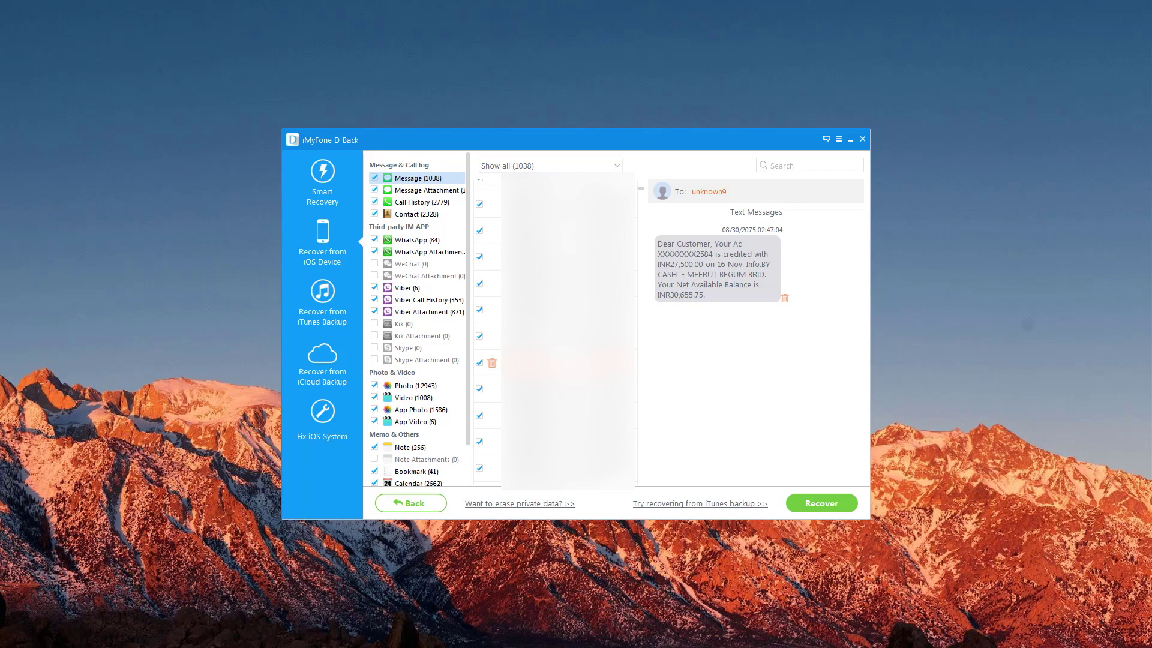
pyautogui.click(420, 193)
pyautogui.click(425, 214)
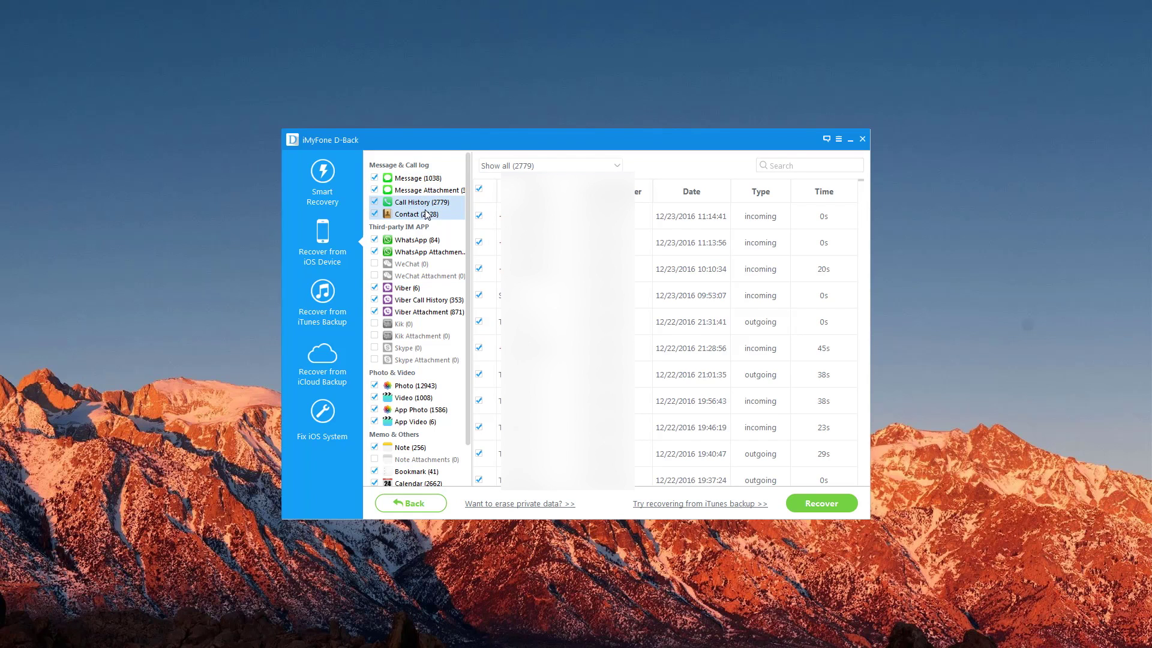
pyautogui.click(432, 252)
pyautogui.click(432, 241)
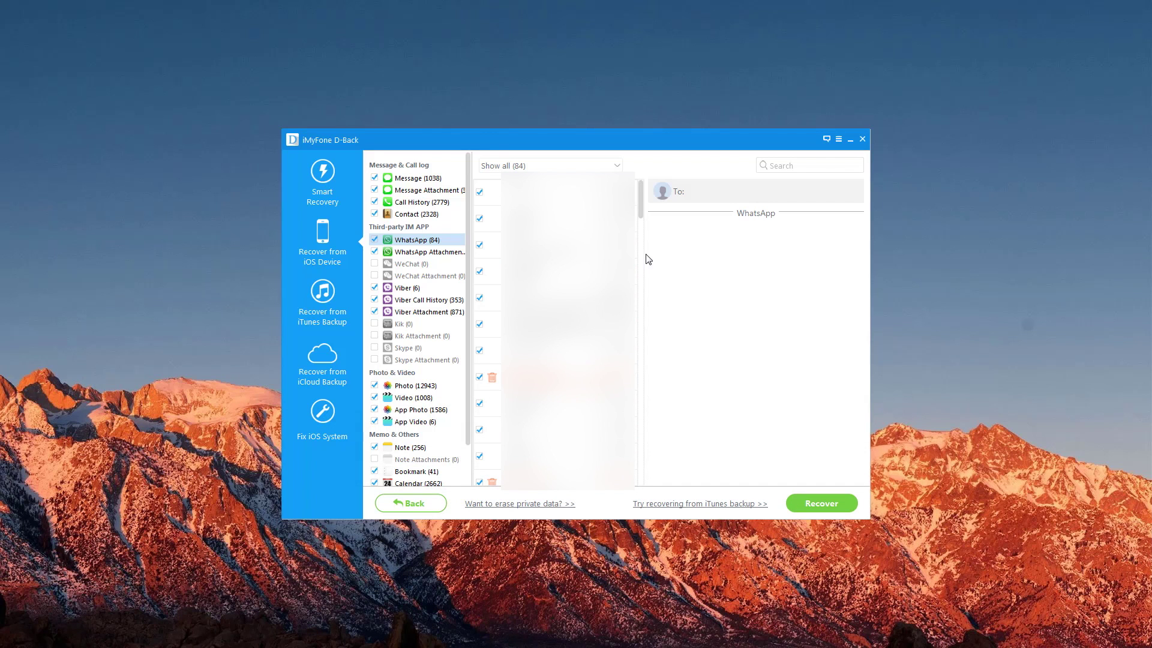
pyautogui.click(416, 178)
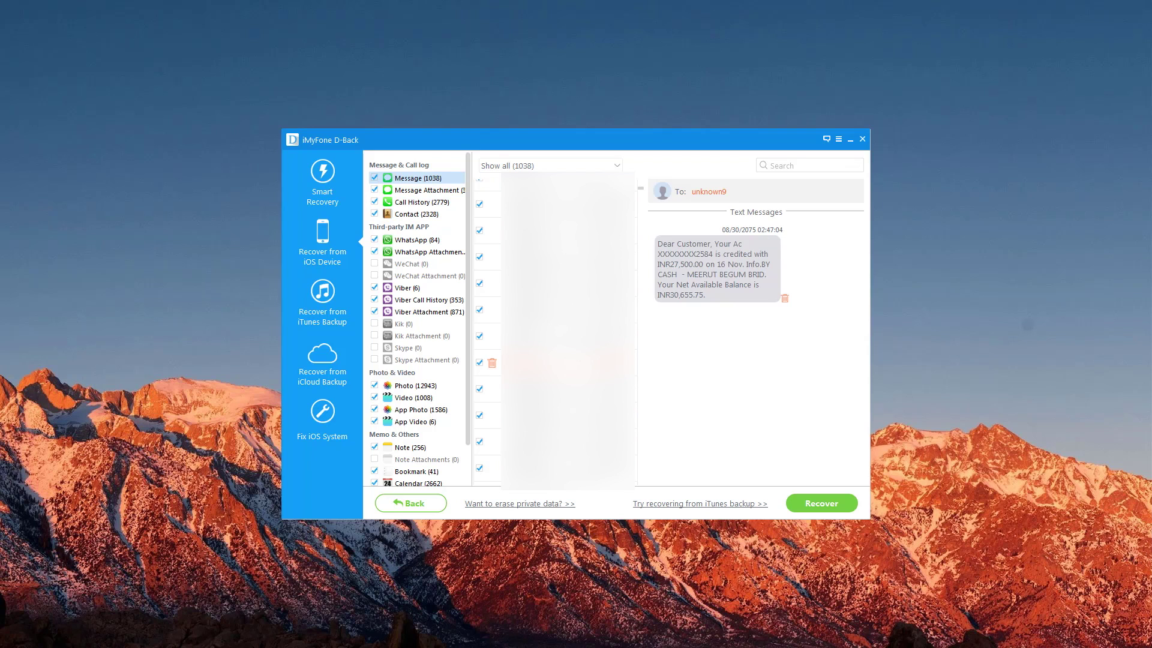